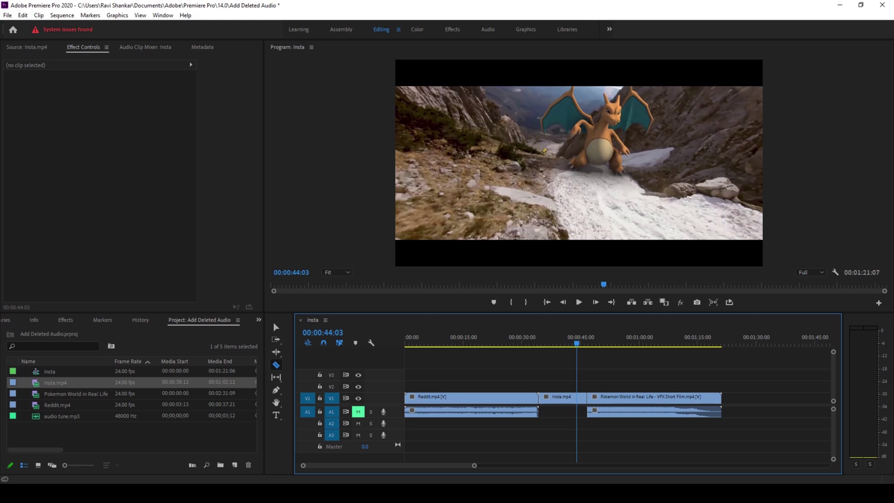
# Save the project, then undo and redo to check the removed Insta.mp4 audio.
pyautogui.hotkey('ctrl', 's')
pyautogui.hotkey('ctrl', 'z')
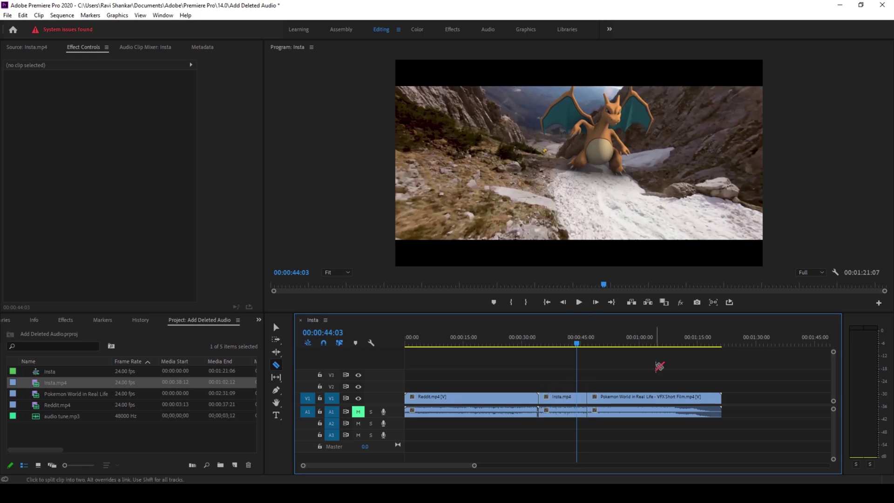
pyautogui.hotkey('ctrl', 'shift', 'z')
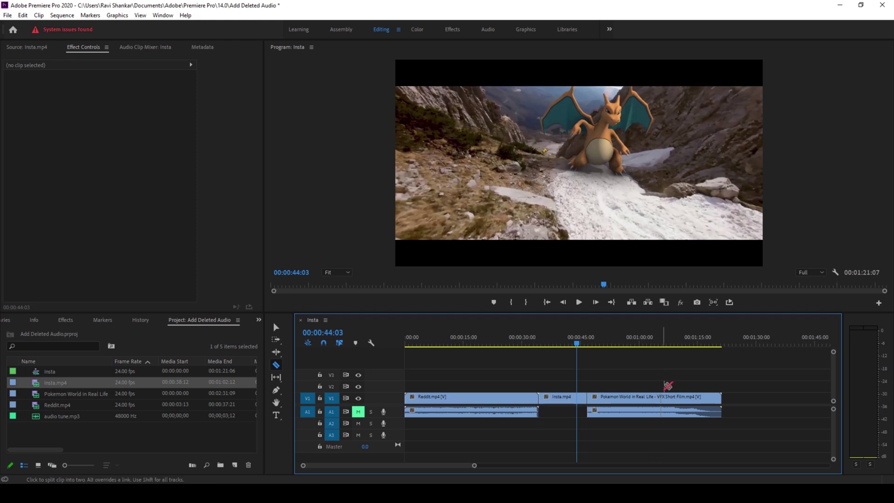
# Razor the Pokemon World in Real Life clip three times near its end, then park the playhead on Insta.mp4.
pyautogui.click(659, 399)
pyautogui.click(691, 397)
pyautogui.click(703, 398)
pyautogui.moveTo(580, 340)
pyautogui.mouseDown()
pyautogui.moveTo(597, 342)
pyautogui.moveTo(566, 343)
pyautogui.moveTo(572, 346)
pyautogui.mouseUp()
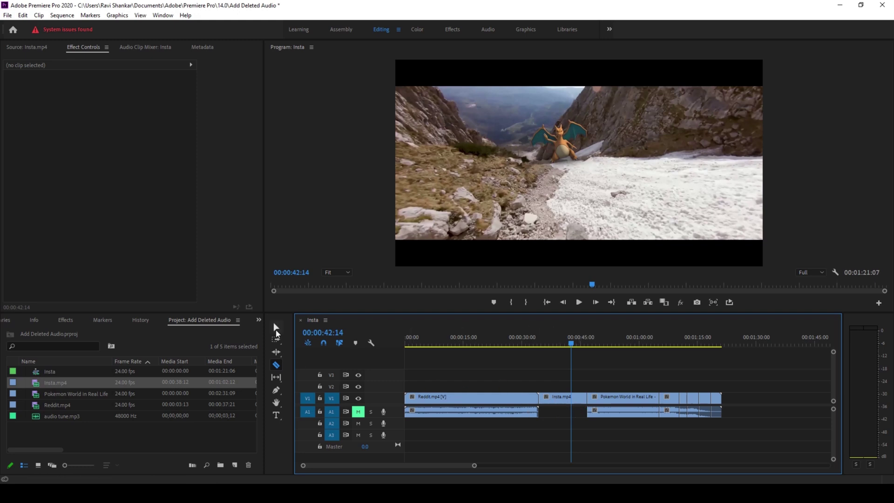
# With the Selection tool active, load Insta.mp4 at the playhead's frame via Sequence > Match Frame.
pyautogui.click(275, 328)
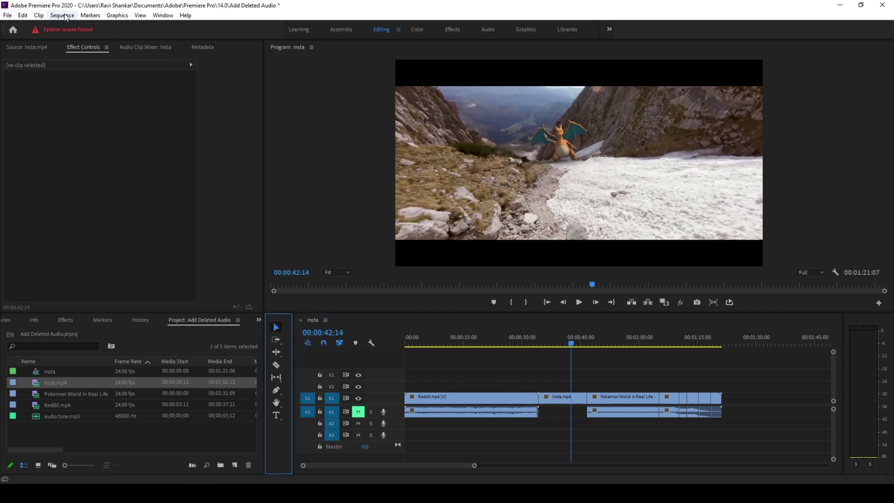
pyautogui.click(61, 15)
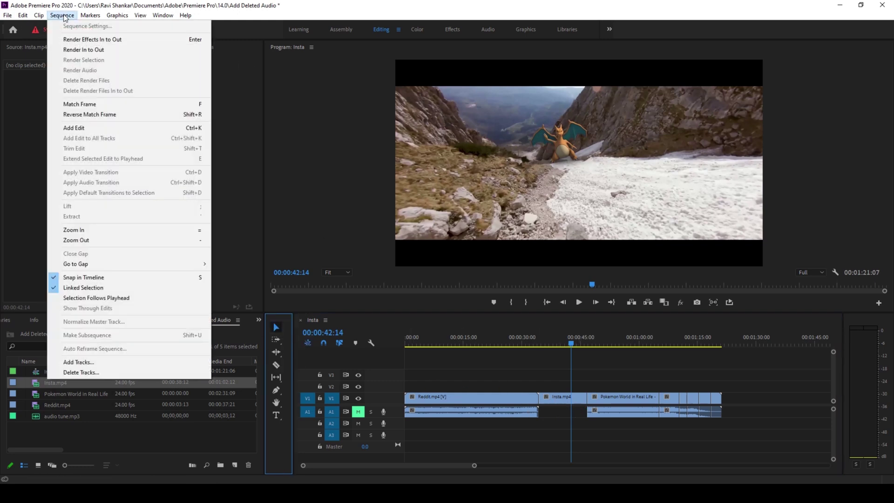
pyautogui.click(82, 104)
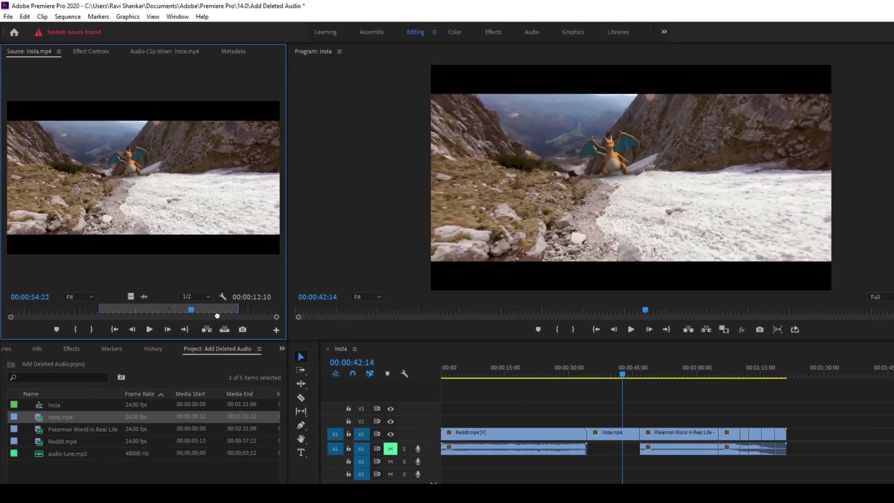
# Place Insta.mp4's audio into the A1 gap under its video and refocus the timeline.
pyautogui.click(592, 452)
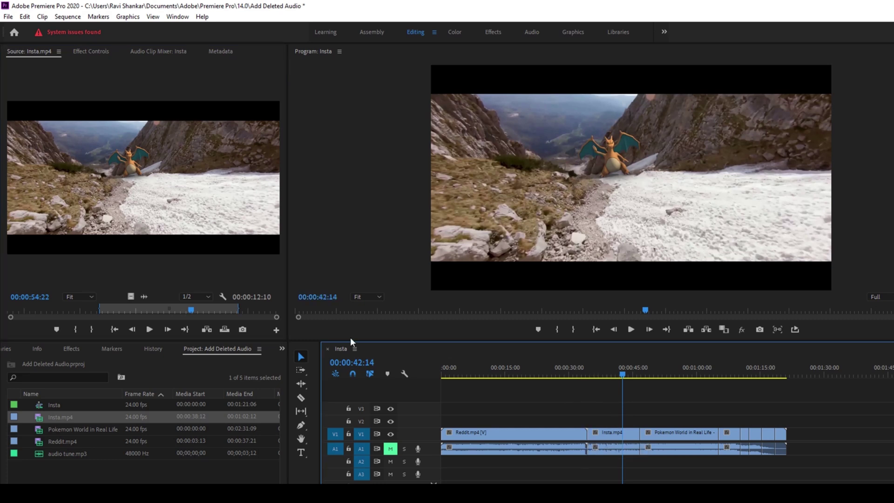